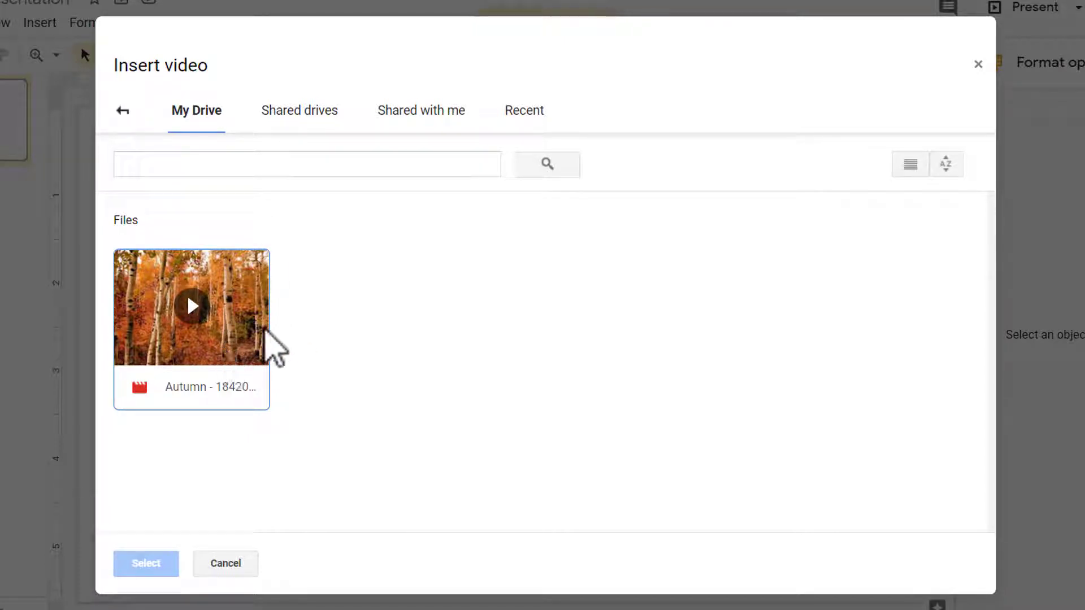
Insert the Autumn video from My Drive into the slide
click(265, 346)
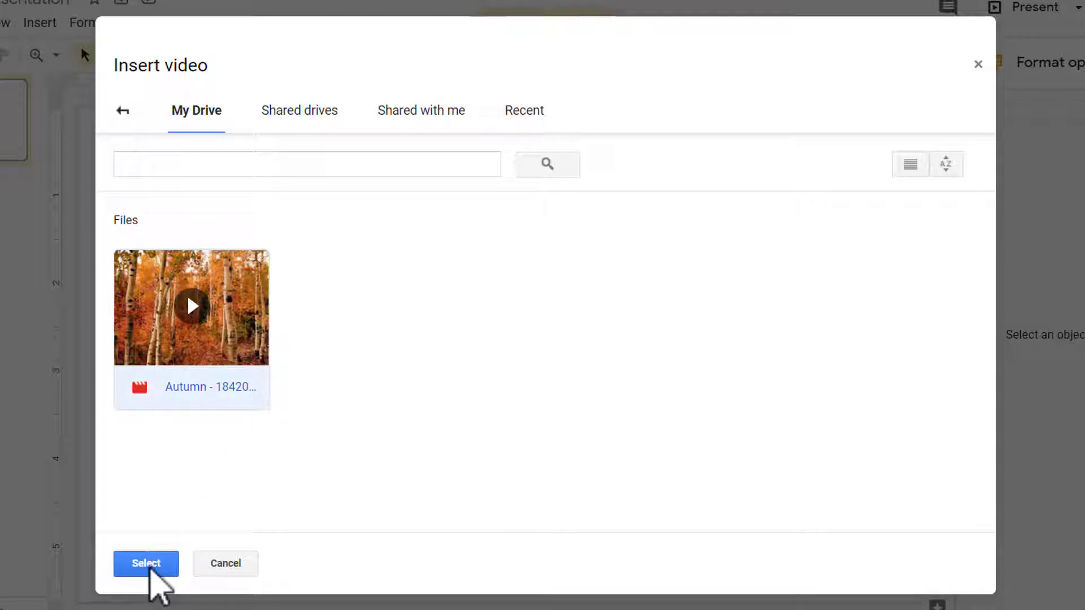
click(151, 567)
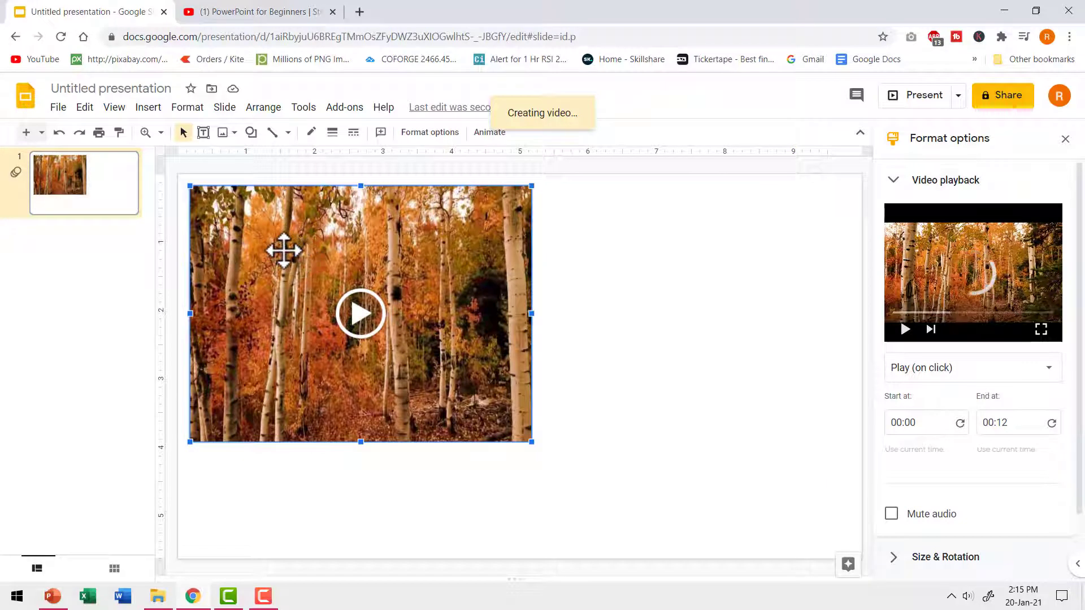
Align the video with the slide's top-left corner and enlarge it to the full slide height, about 7.5 by 5.63 in
drag(284, 250, 266, 238)
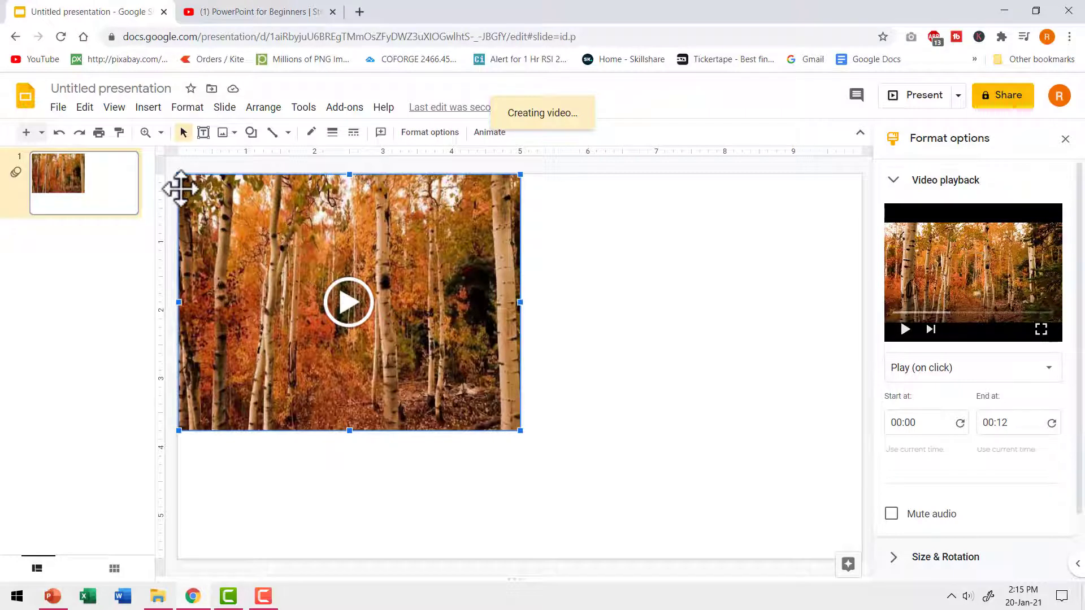
drag(519, 430, 690, 526)
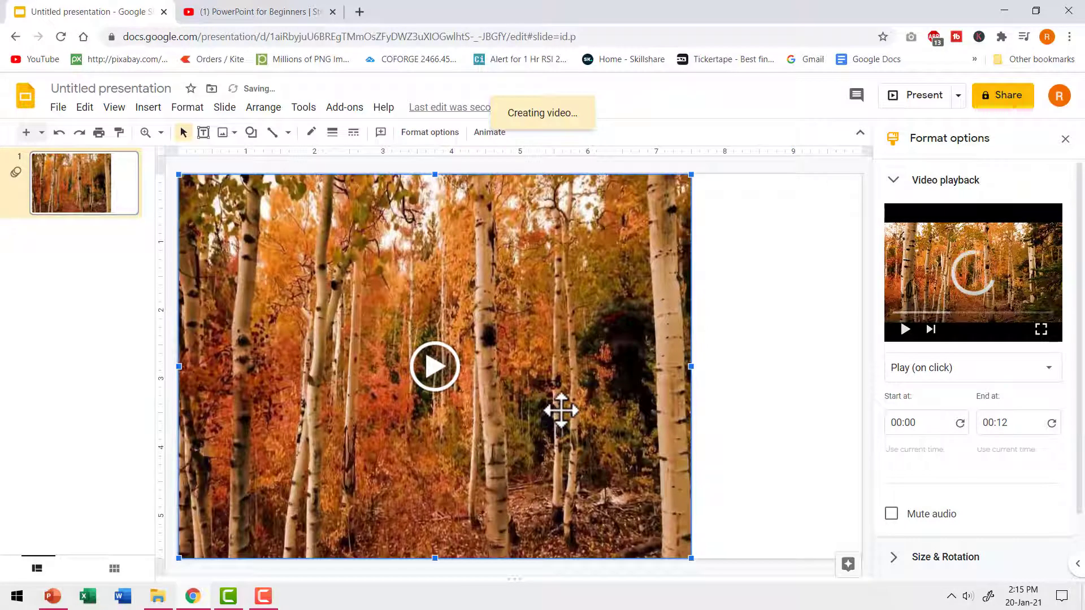
drag(478, 319, 477, 319)
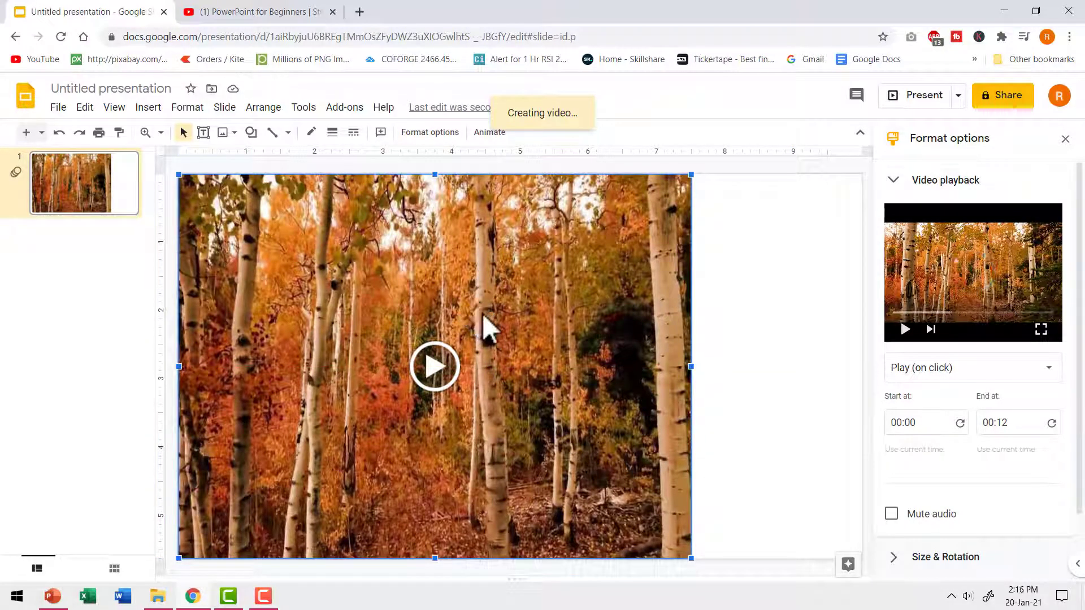
Center the video horizontally on the page
click(264, 111)
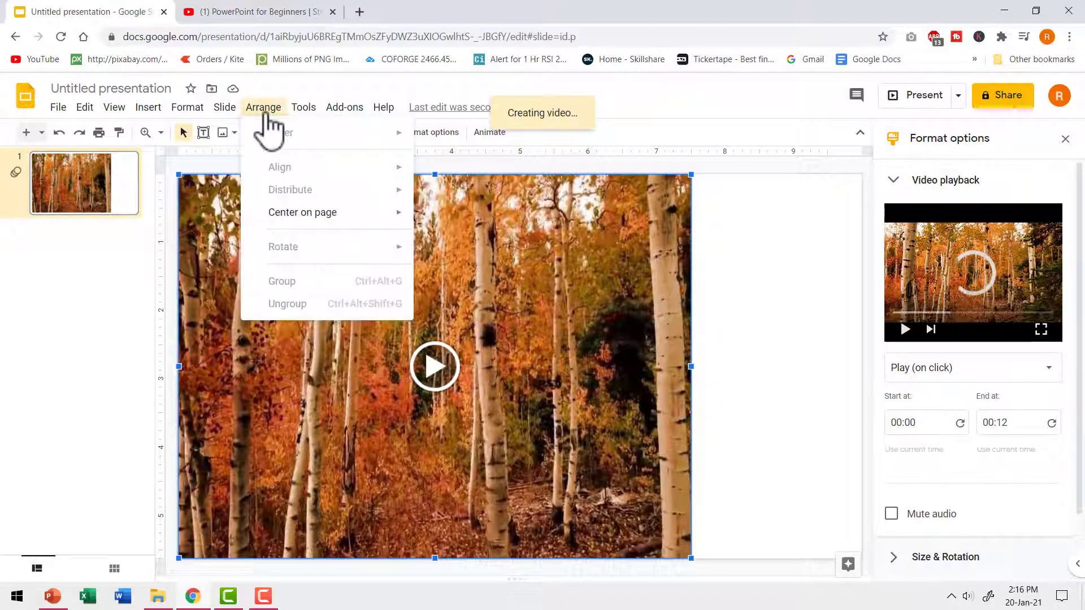
mouse_move(323, 213)
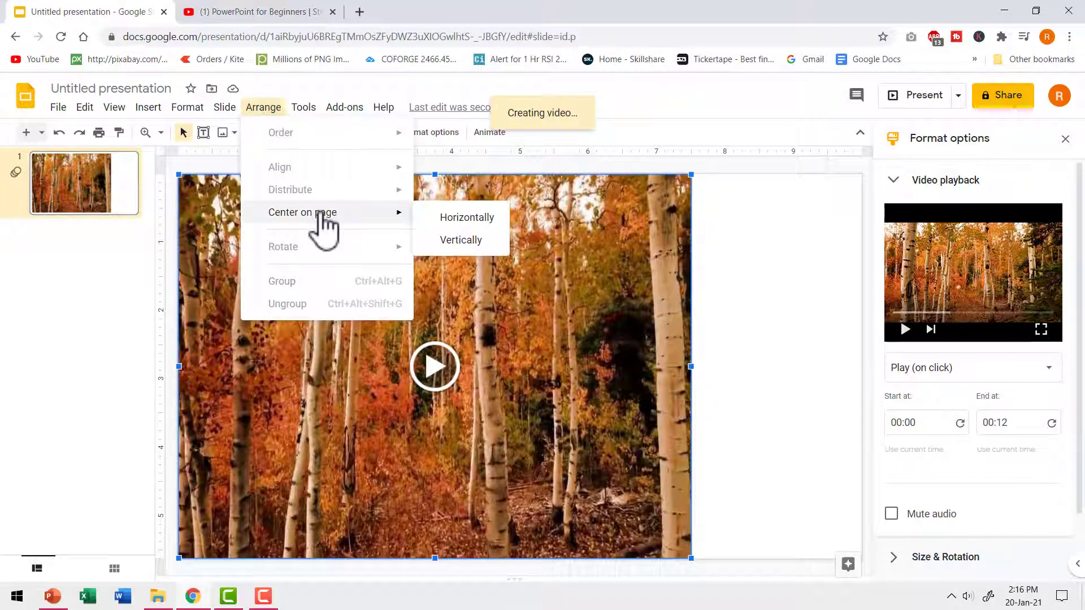
click(467, 218)
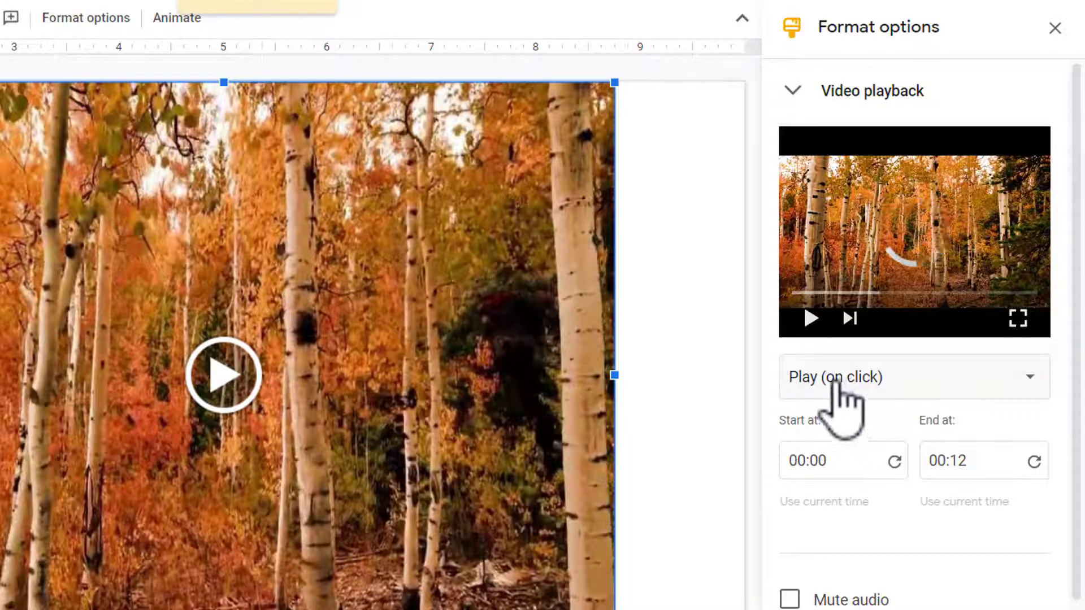
Set the video to play automatically, starting at 00:05 and ending at 00:10
click(872, 381)
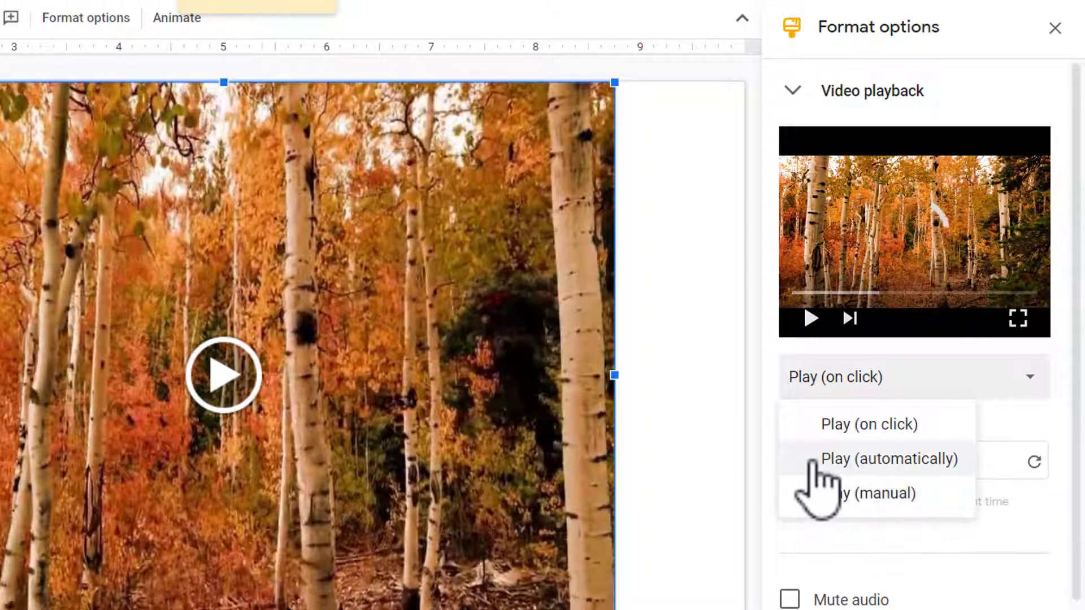
click(846, 463)
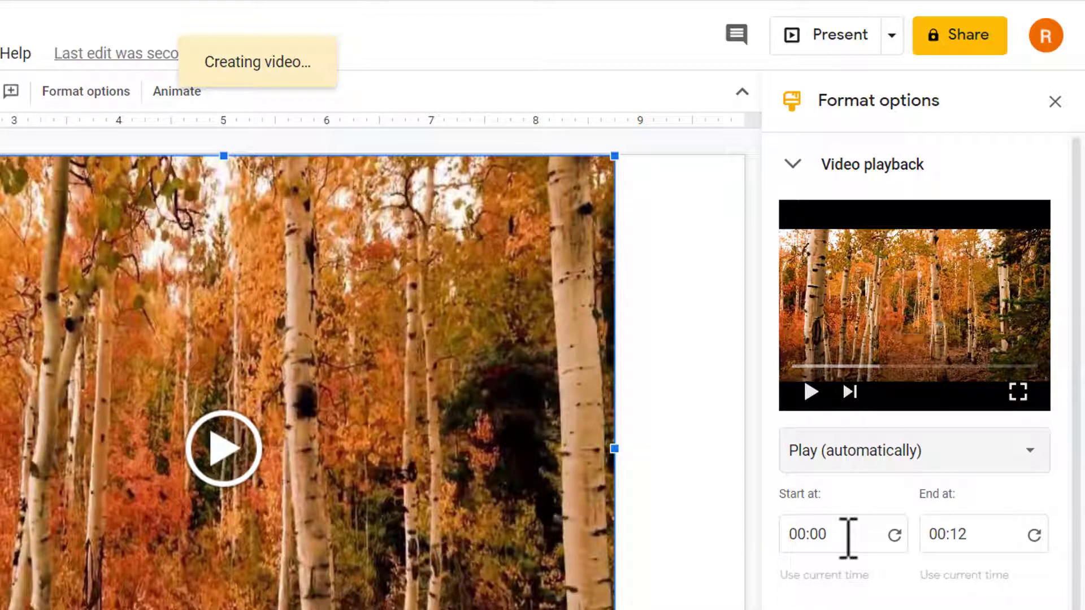
click(840, 544)
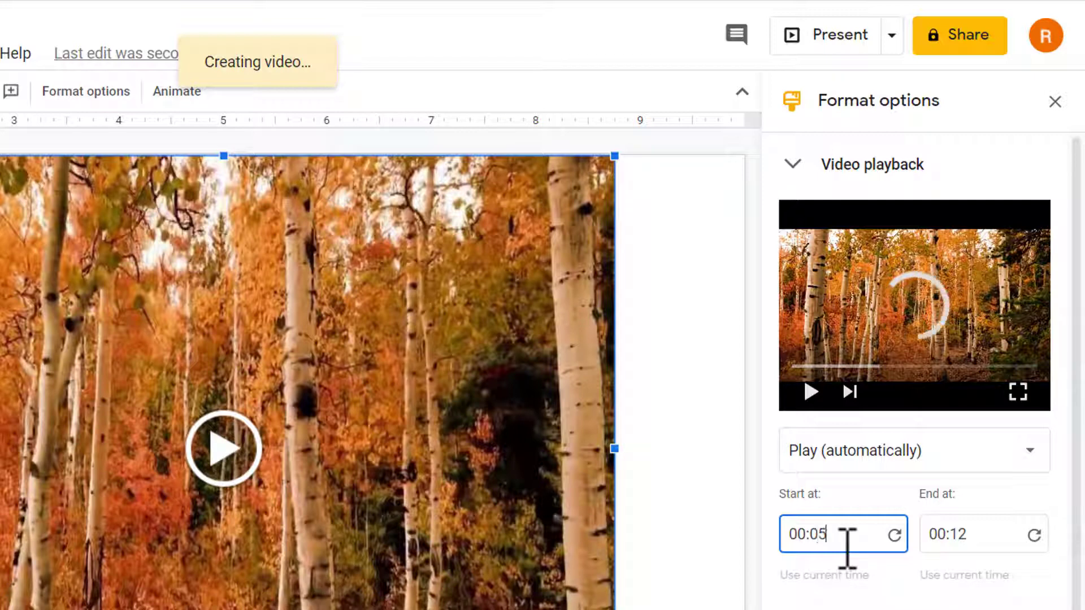
click(980, 533)
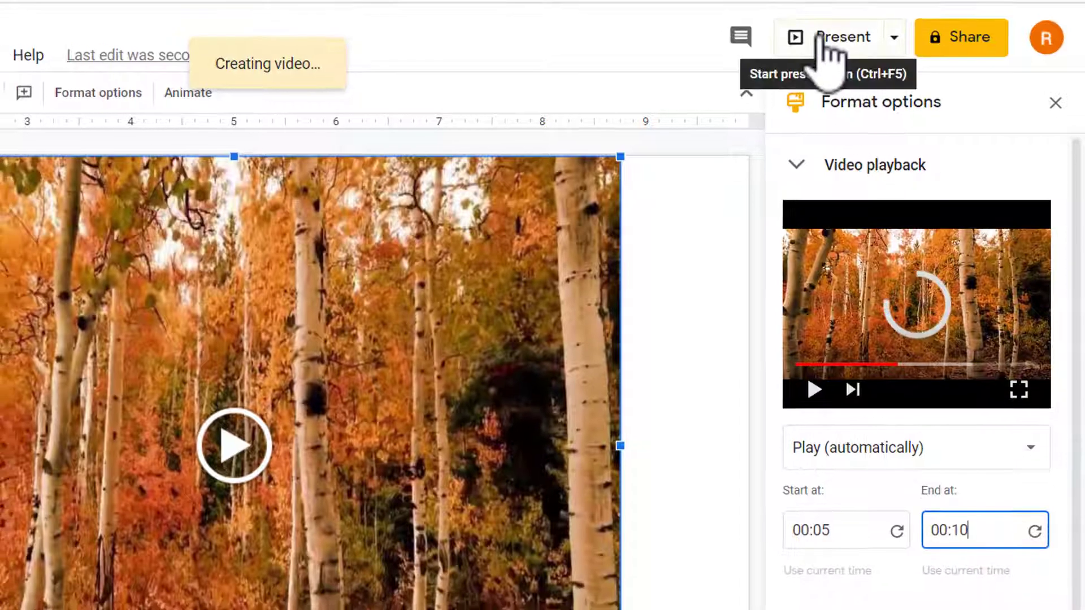
Present the slide to check the video's automatic playback and trimmed range, and return to editing
click(826, 36)
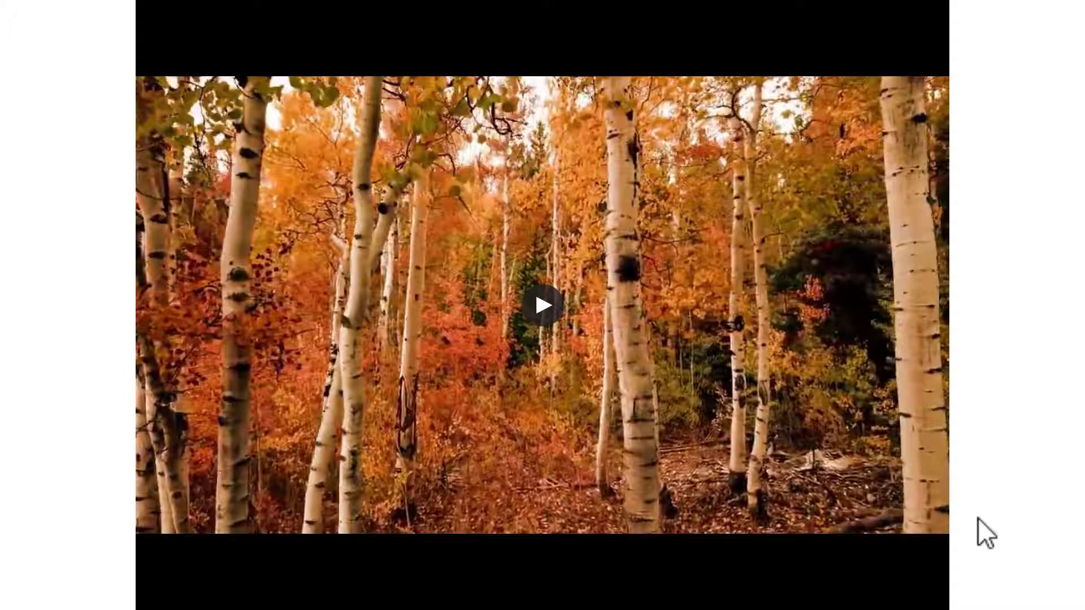
key(Escape)
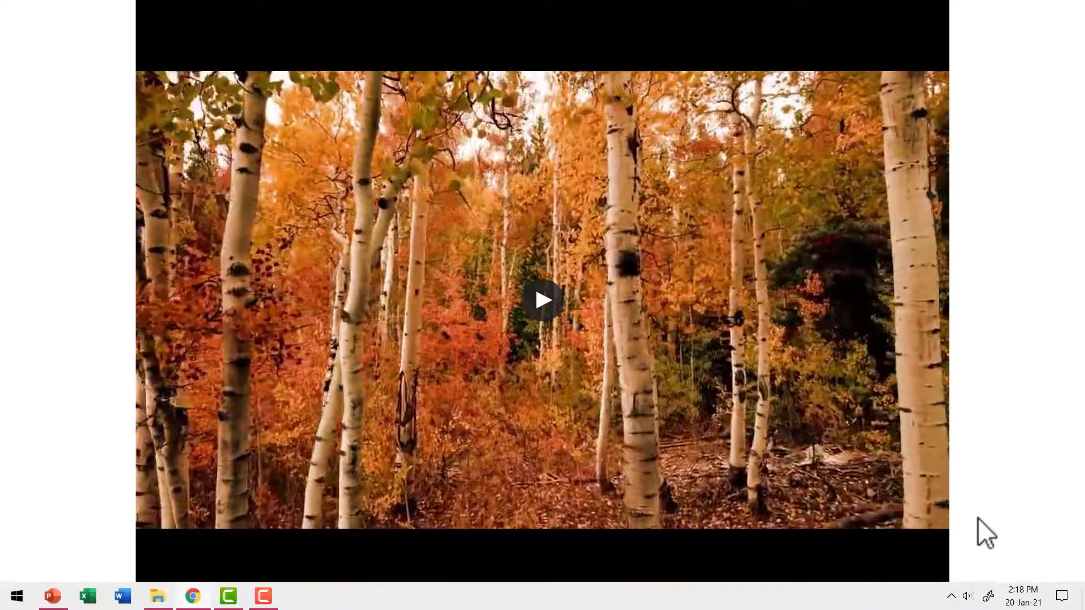
click(670, 304)
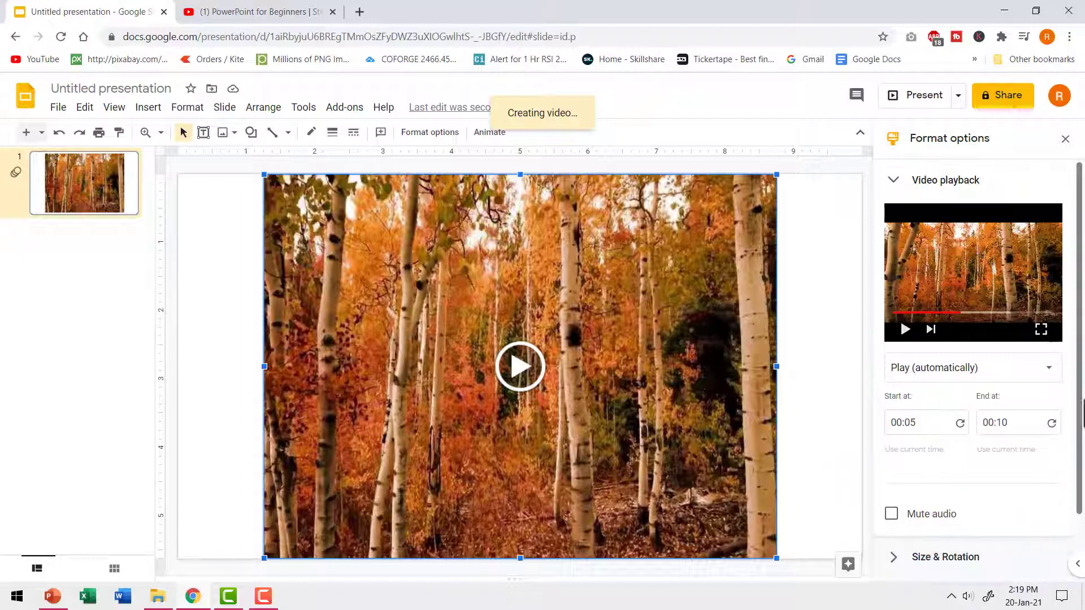
Lock the video's aspect ratio and scale its width to 60%
scroll(1081, 435, down, 2)
scroll(1080, 435, down, 3)
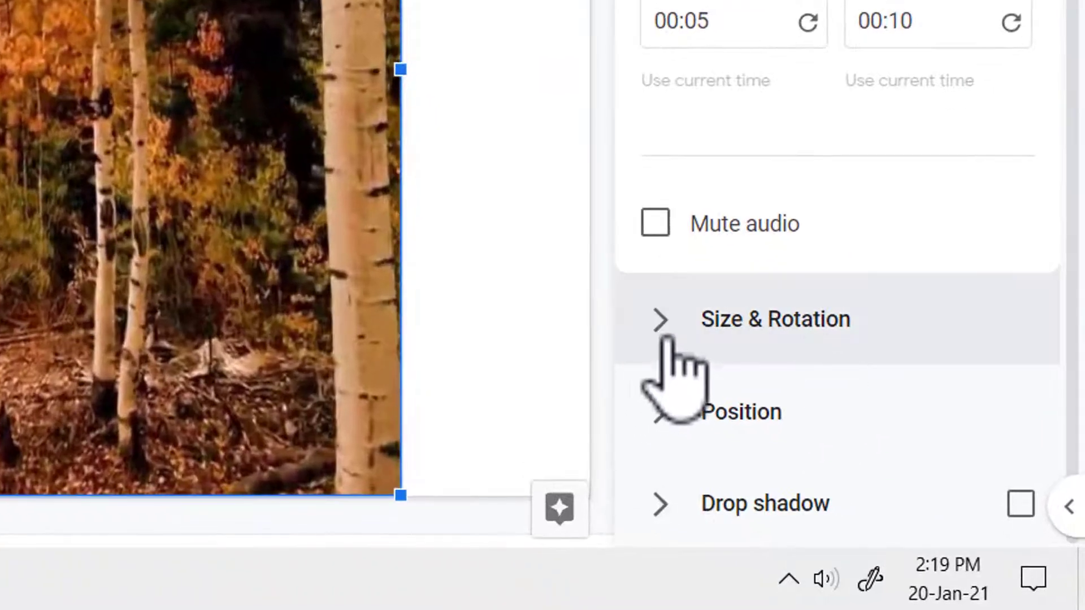
click(670, 339)
scroll(708, 295, down, 5)
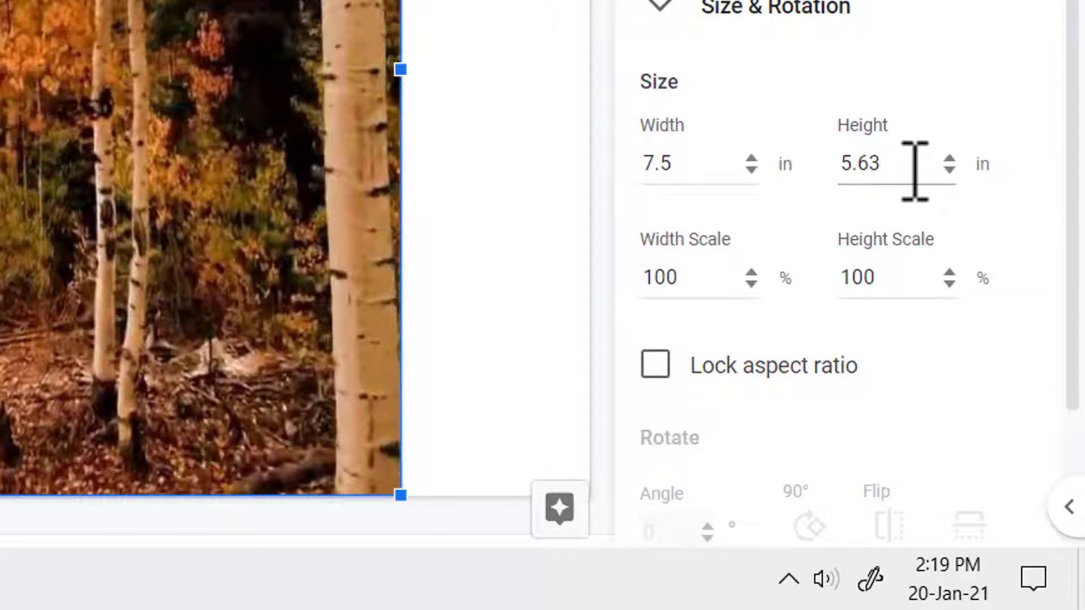
click(655, 366)
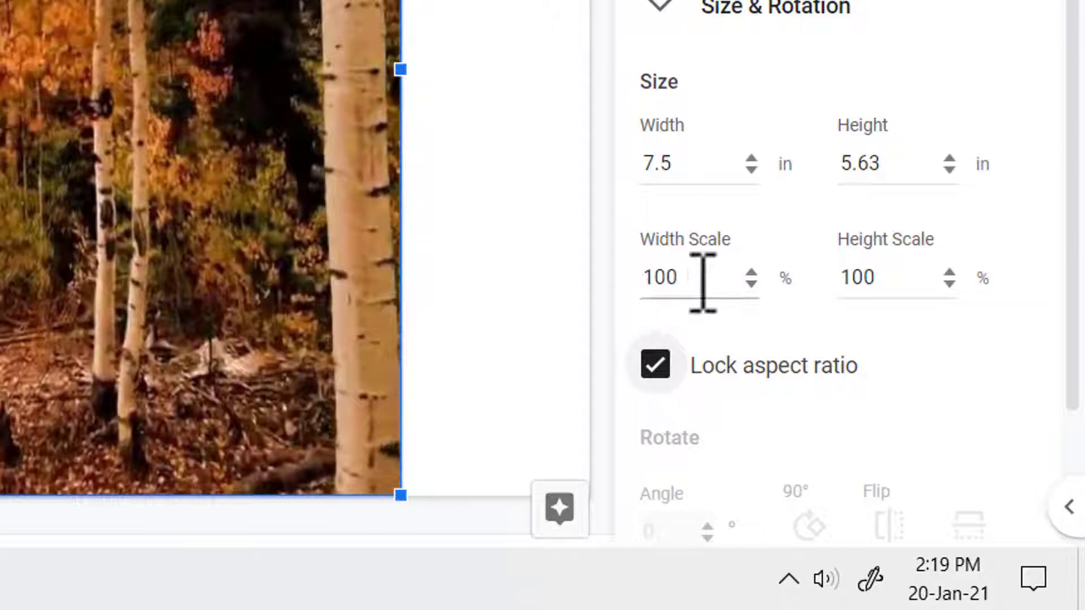
drag(703, 278, 607, 295)
text(60)
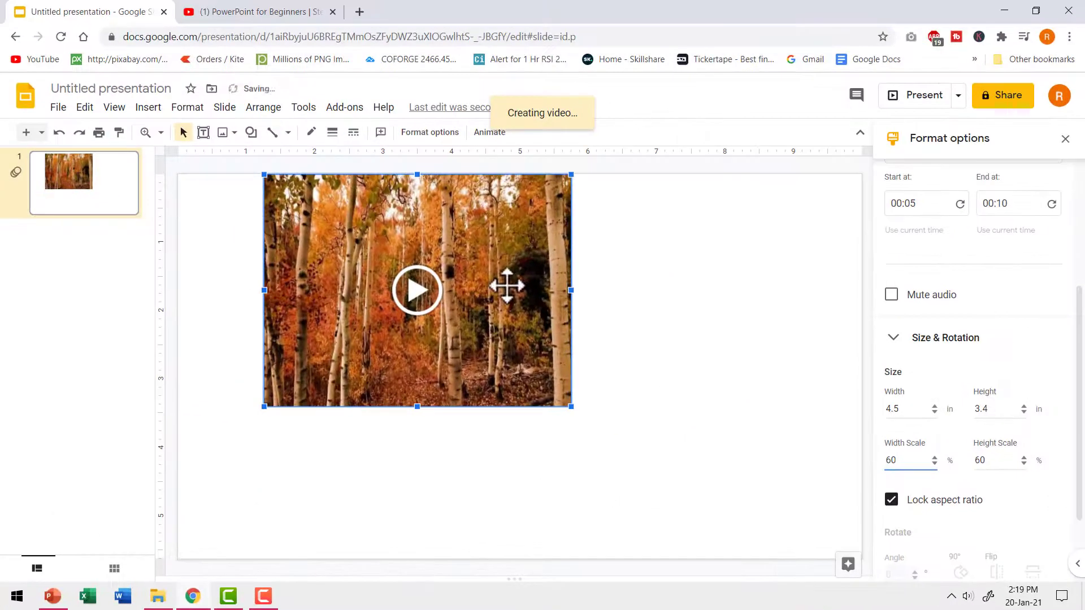
Move the video near the slide's middle, about 2.48 in across and 1.29 in down, and set its position reference to Center
drag(579, 368, 592, 375)
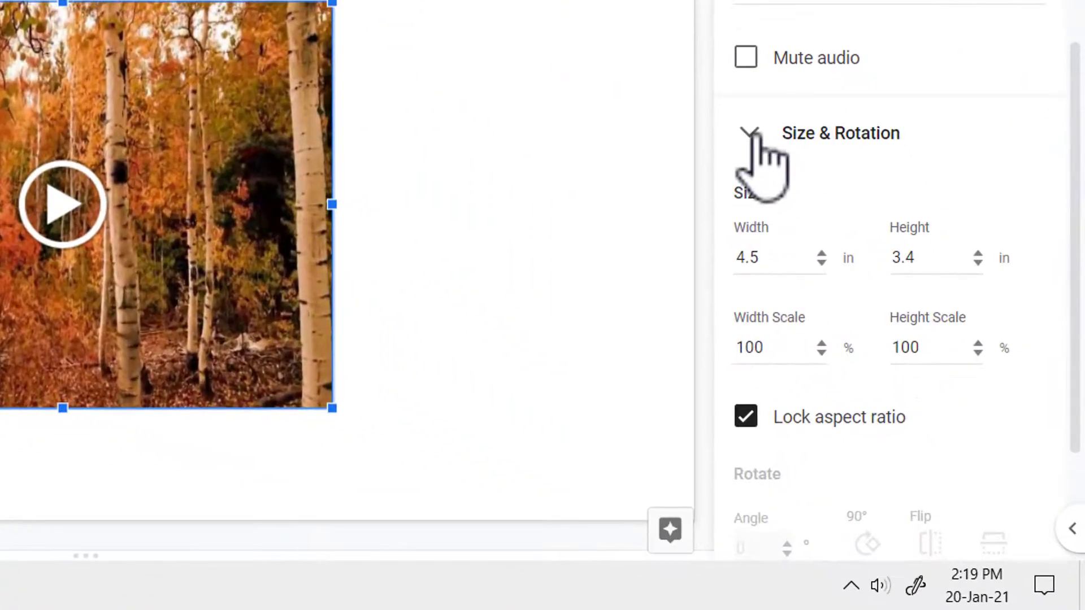
click(752, 134)
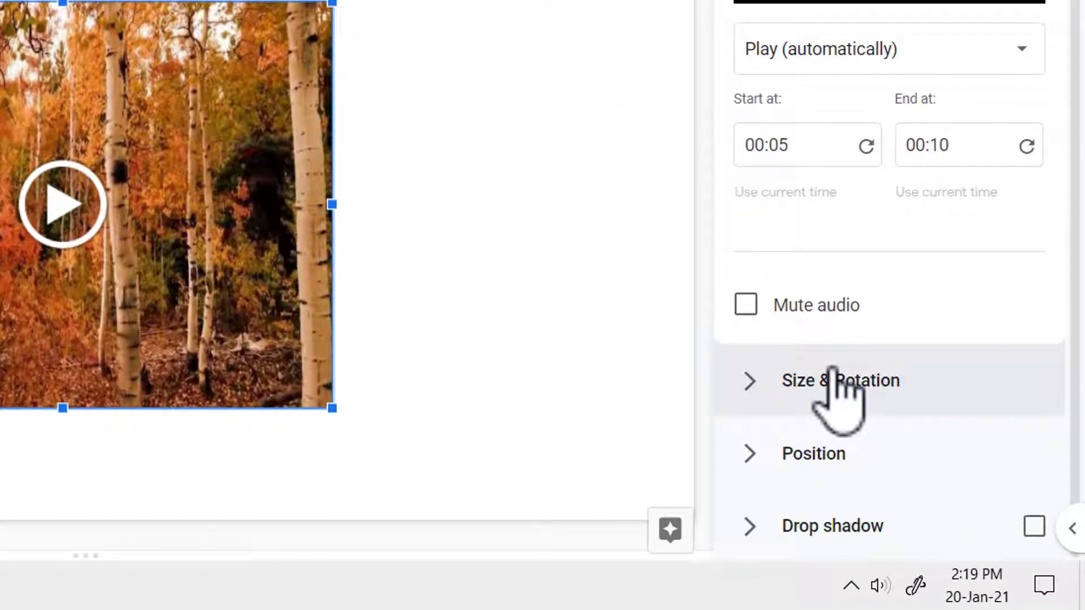
click(754, 456)
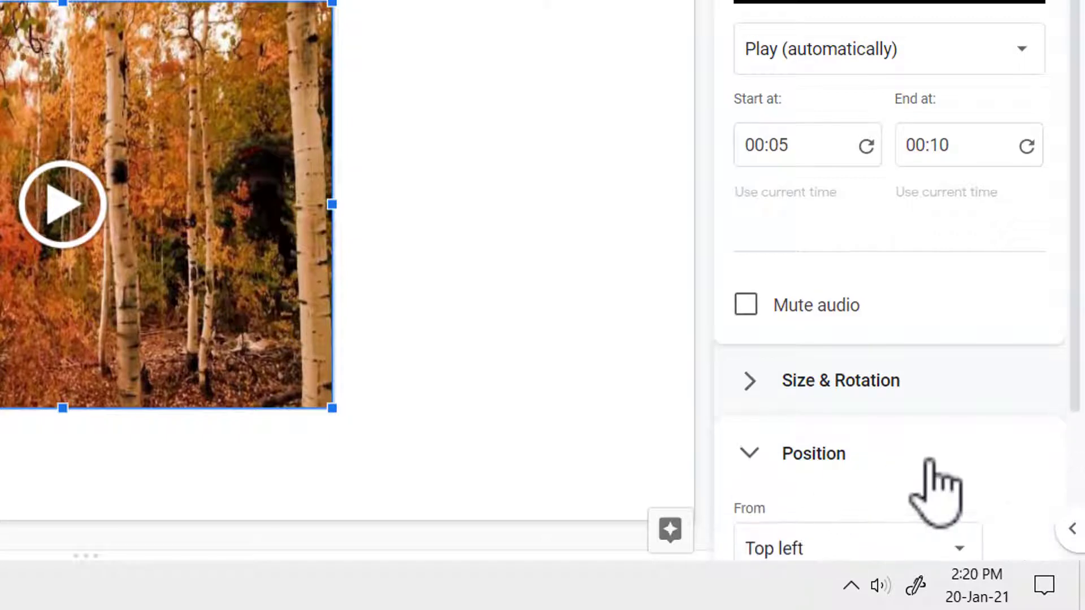
scroll(941, 492, down, 3)
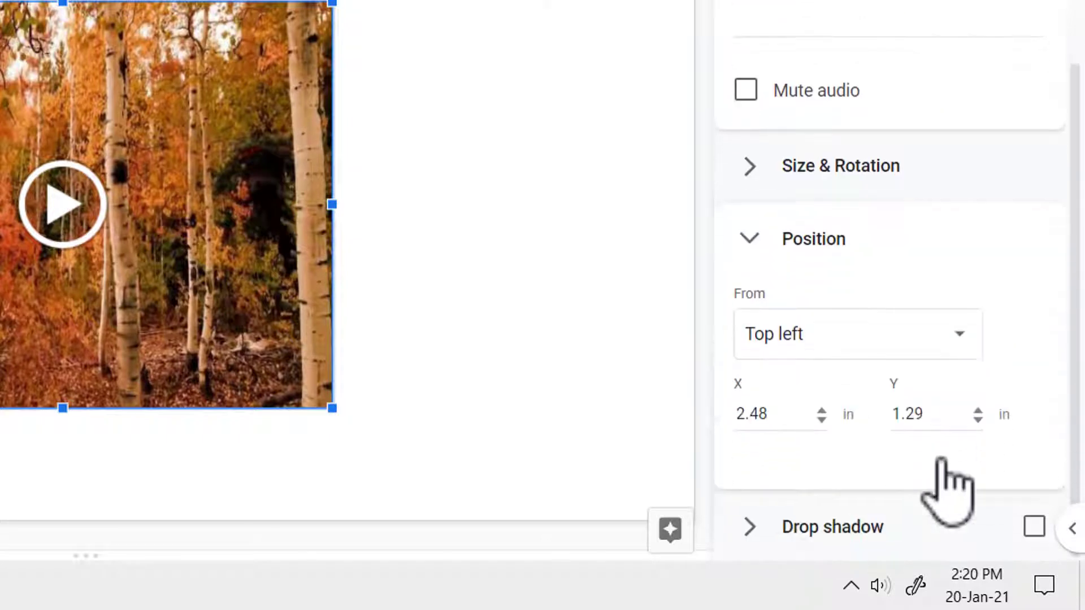
click(801, 334)
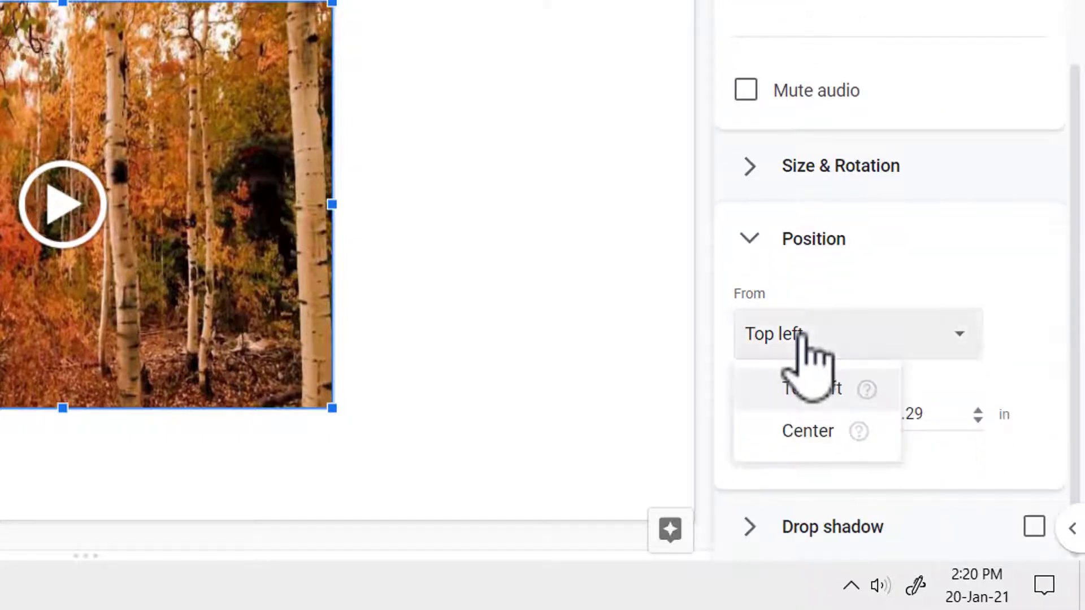
click(820, 434)
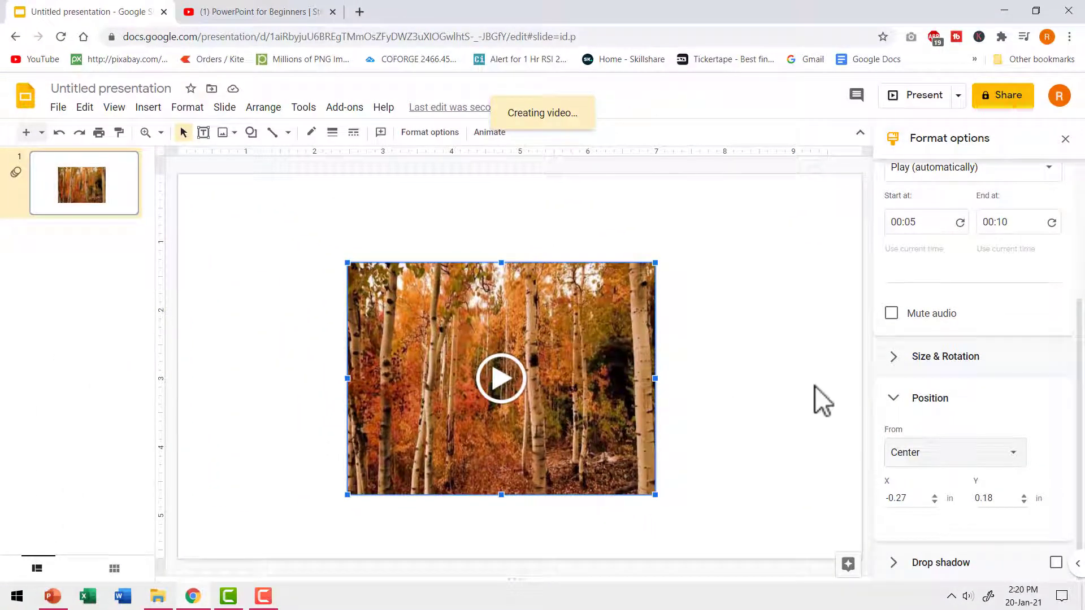
click(896, 399)
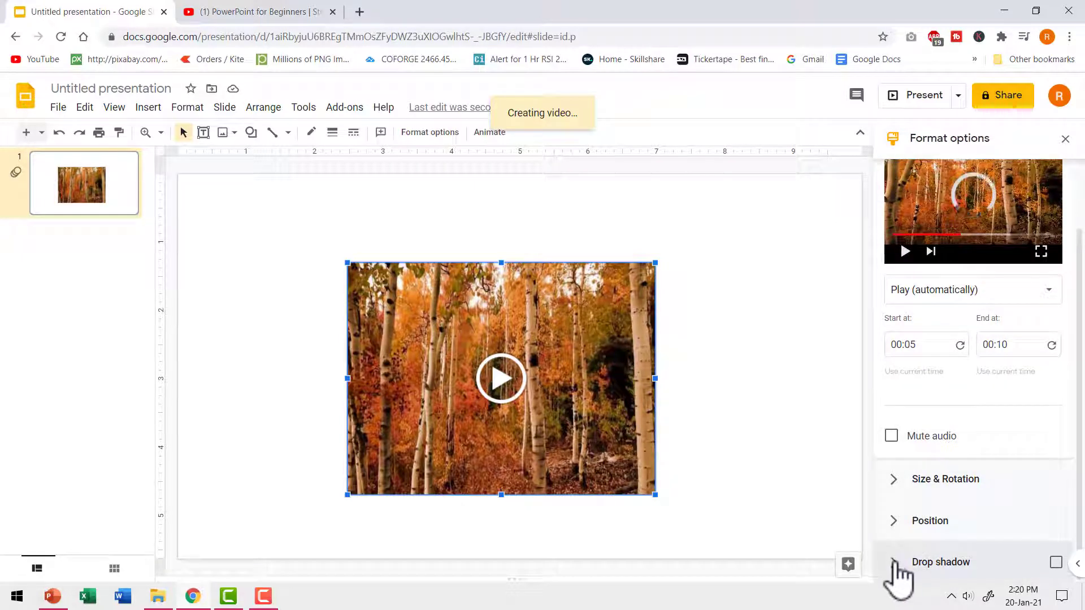
Add a drop shadow to the video and start the slideshow to preview it
click(1056, 563)
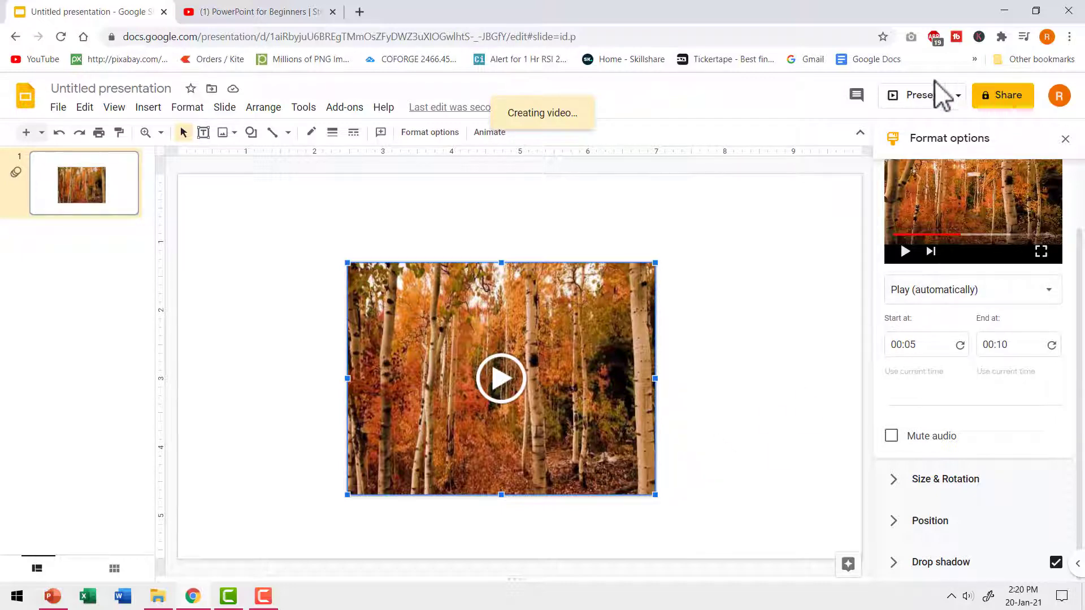
click(927, 98)
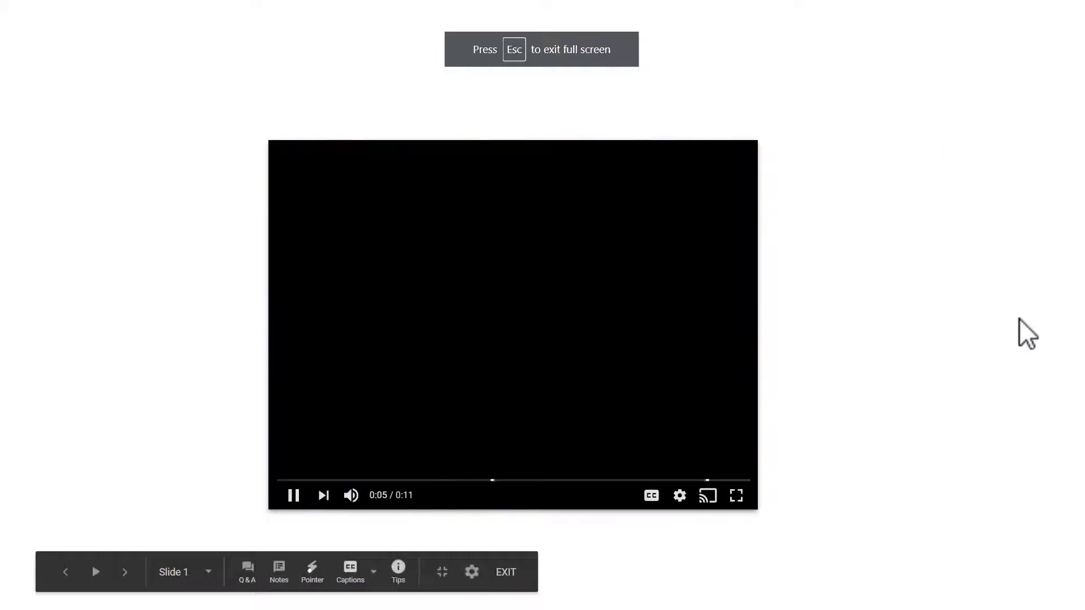